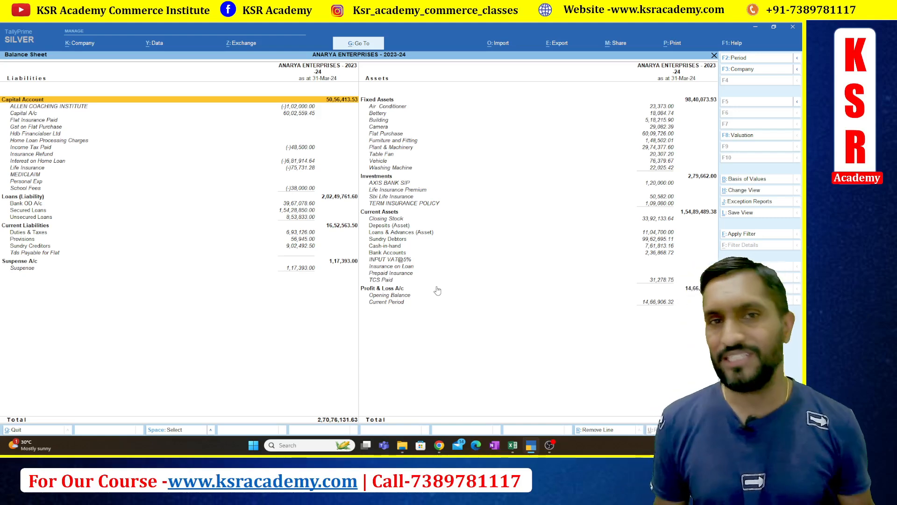
# Step: Open the Fixed Assets group summary from the Balance Sheet
pyautogui.press('Right')
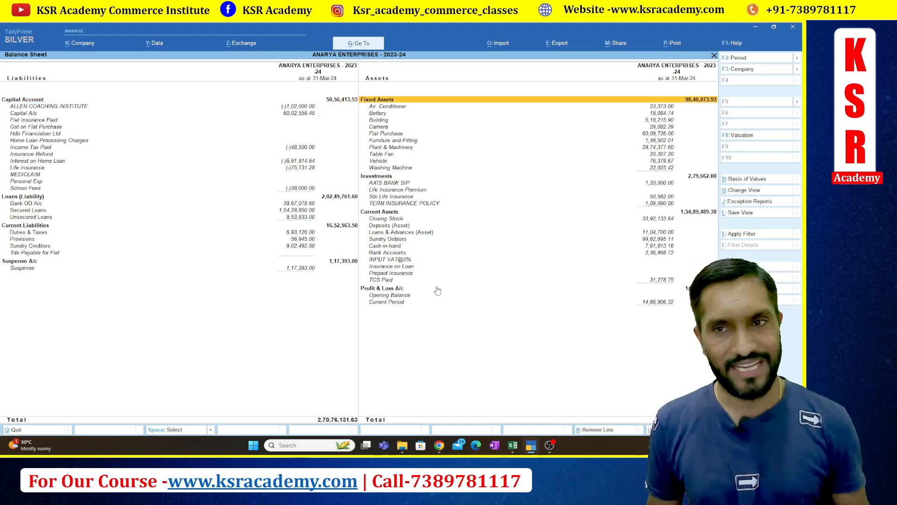
pyautogui.press('Return')
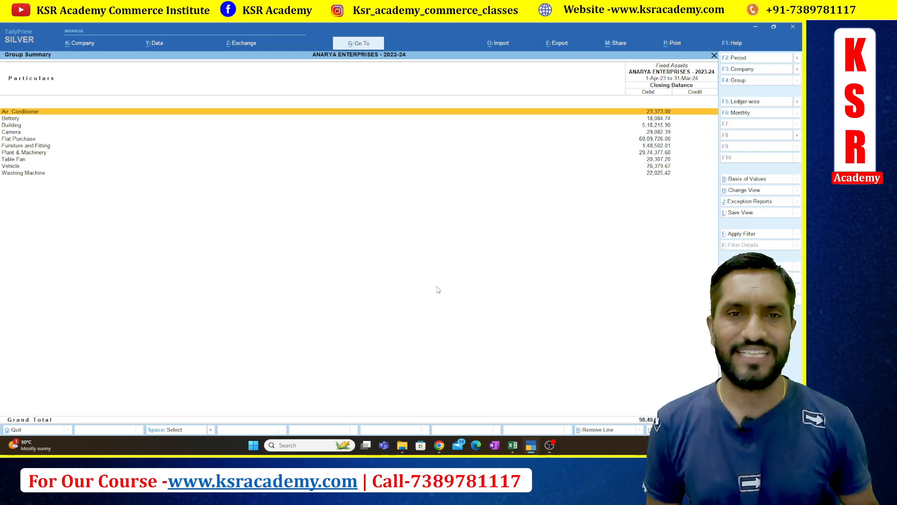
# Step: Switch to the Excel workbook and examine the opening and closing balance columns of the fixed assets chart
pyautogui.hotkey('alt', 'Tab')
pyautogui.hotkey('alt', 'Tab')
pyautogui.hotkey('alt', 'Tab')
pyautogui.hotkey('alt', 'Tab')
pyautogui.hotkey('alt', 'Tab')
pyautogui.hotkey('alt', 'Tab')
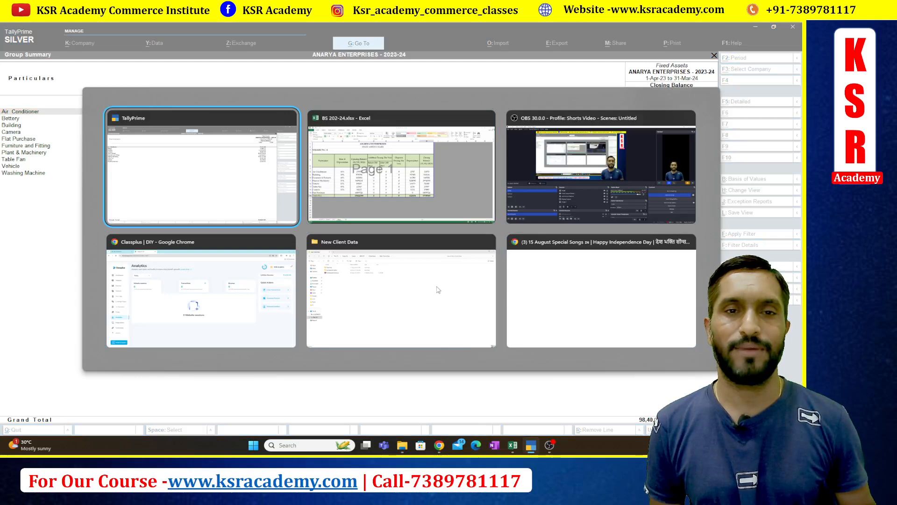
pyautogui.hotkey('alt', 'Tab')
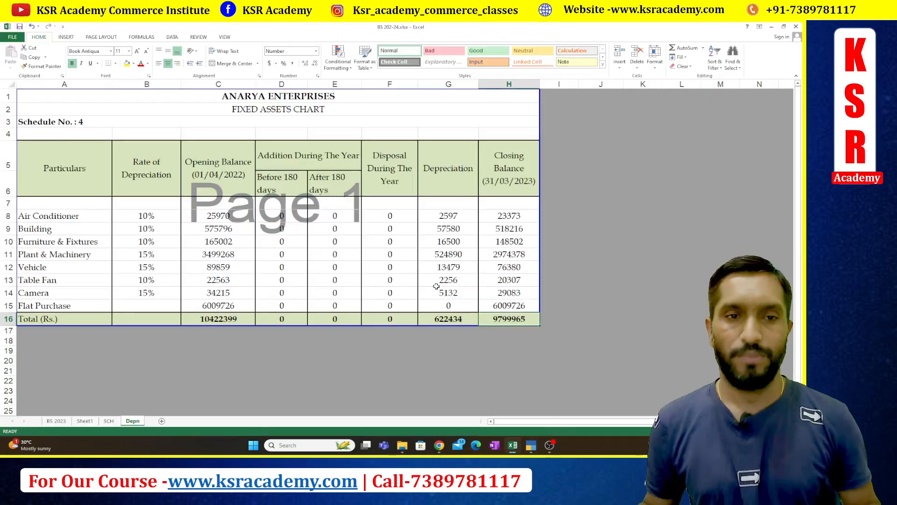
pyautogui.click(219, 175)
pyautogui.click(502, 174)
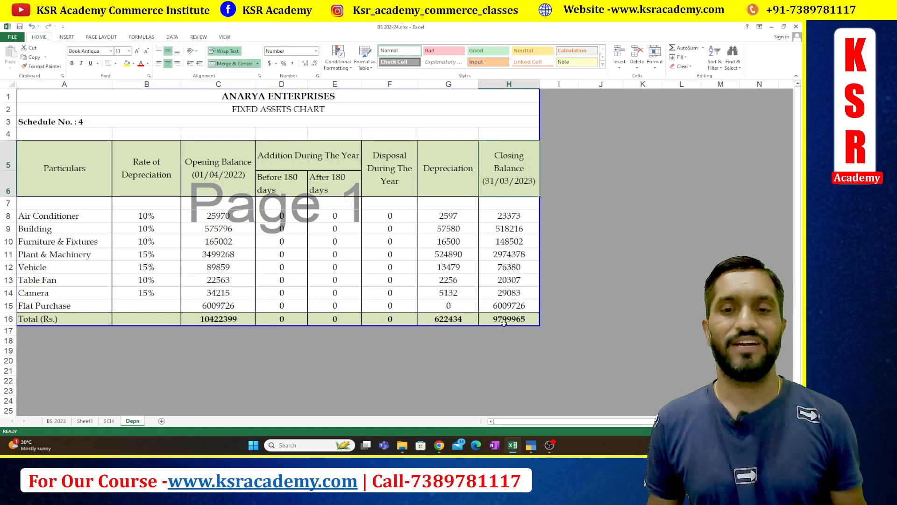
# Step: Switch to TallyPrime and configure the Fixed Assets summary to show opening balances and transactions
pyautogui.hotkey('alt', 'Tab')
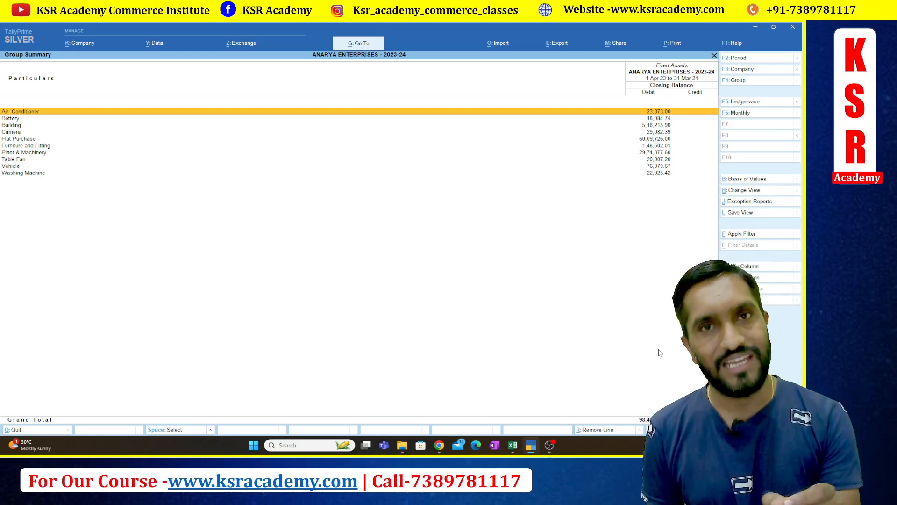
pyautogui.press('F12')
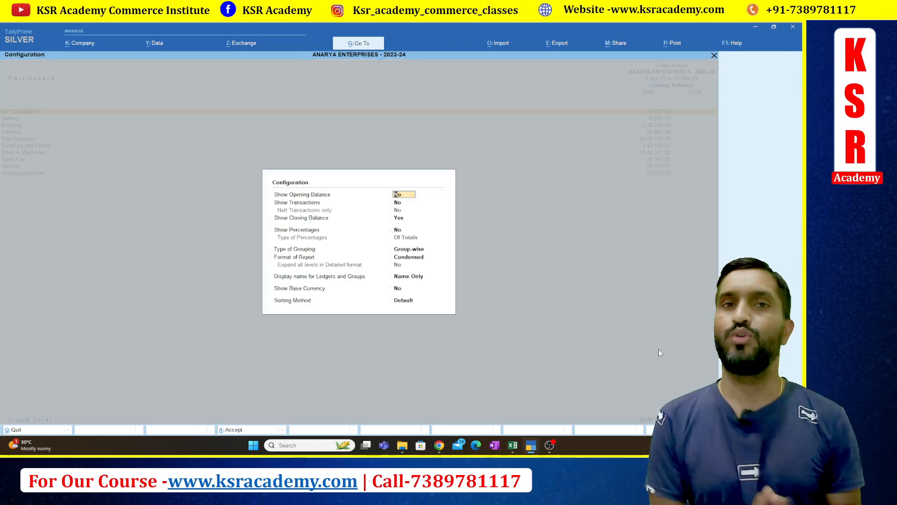
pyautogui.press('y')
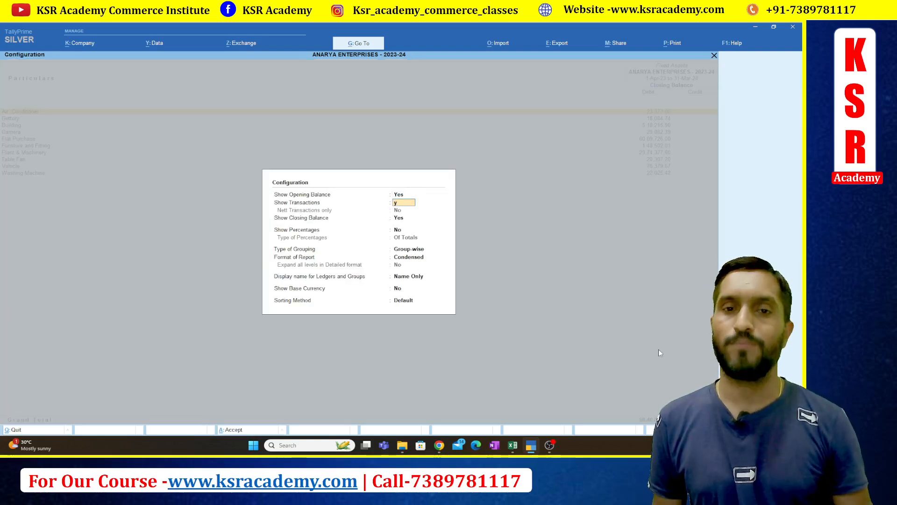
pyautogui.press('y')
pyautogui.hotkey('ctrl', 'a')
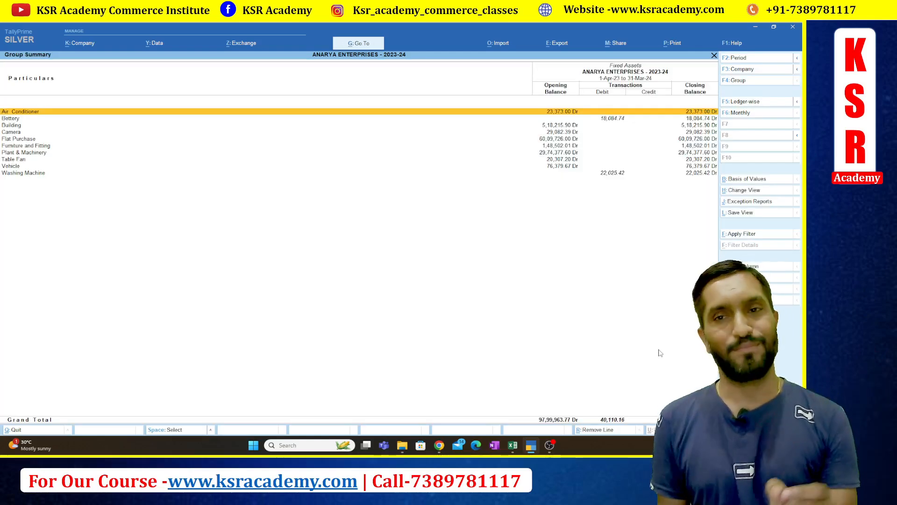
# Step: Review the ledgers in the Fixed Assets summary, and check the closing balance total in Excel's fixed assets chart
pyautogui.press('Down')
pyautogui.press('Down')
pyautogui.press('Down')
pyautogui.press('Down')
pyautogui.press('Down')
pyautogui.press('Down')
pyautogui.press('Down')
pyautogui.press('Up')
pyautogui.press('Up')
pyautogui.press('Up')
pyautogui.press('Up')
pyautogui.press('Up')
pyautogui.press('Up')
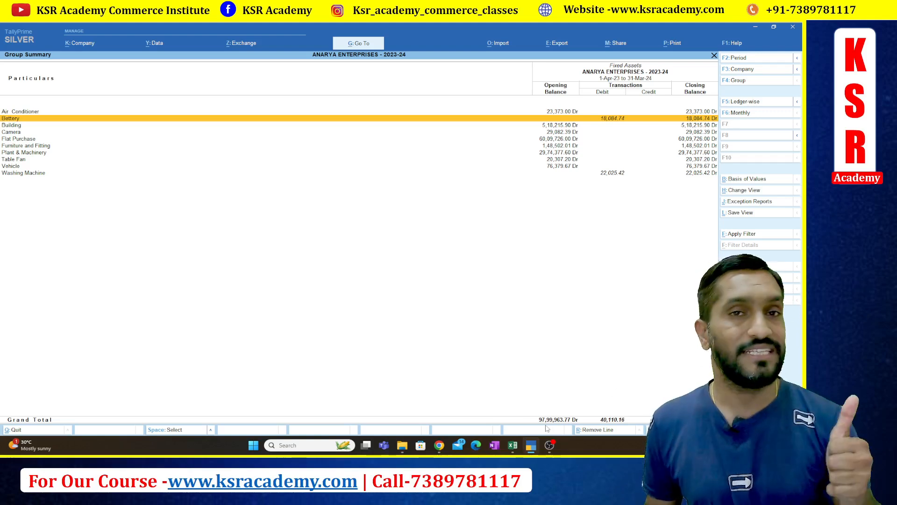
pyautogui.click(513, 444)
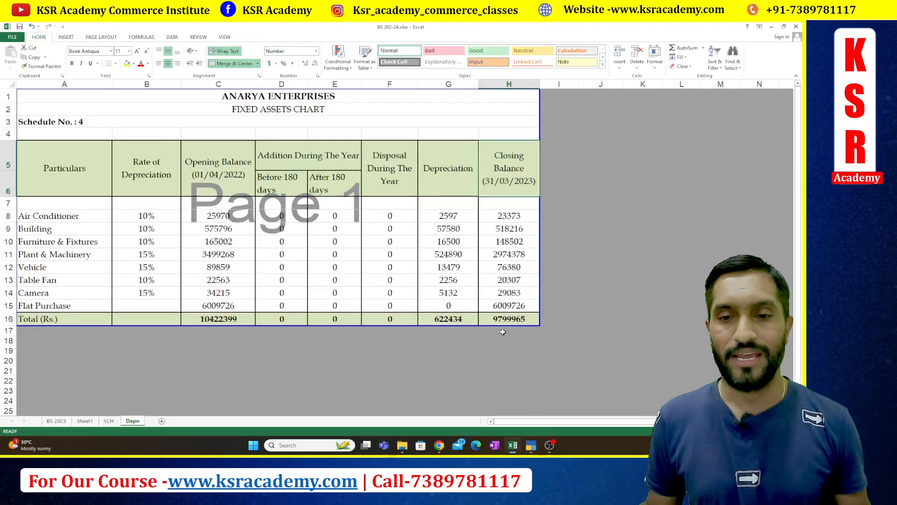
pyautogui.click(512, 319)
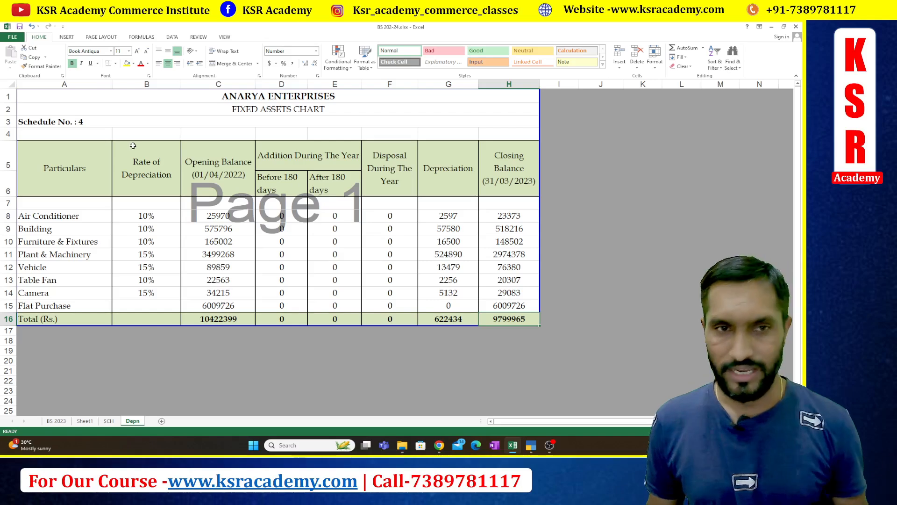
# Step: Update the chart's header dates to 01/04/2023 for Opening Balance and 31/03/2024 for Closing Balance
pyautogui.doubleClick(242, 176)
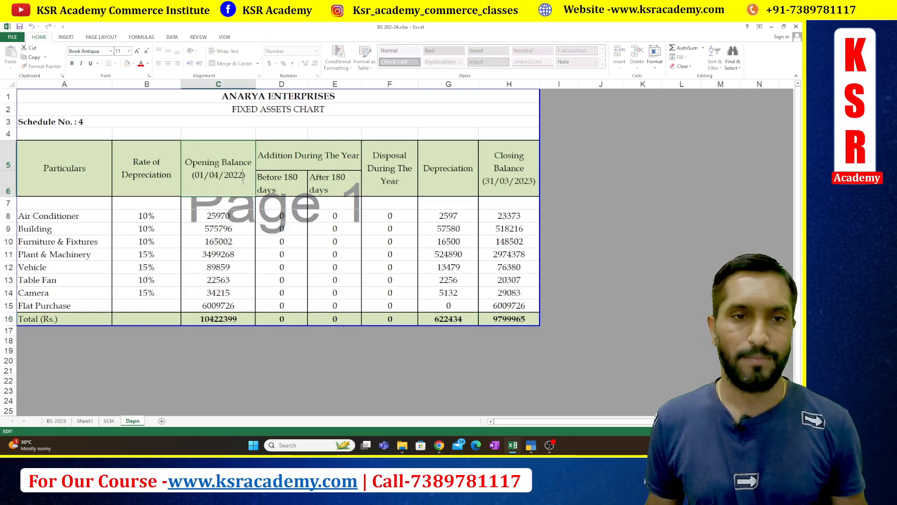
pyautogui.press('BackSpace')
pyautogui.write('3')
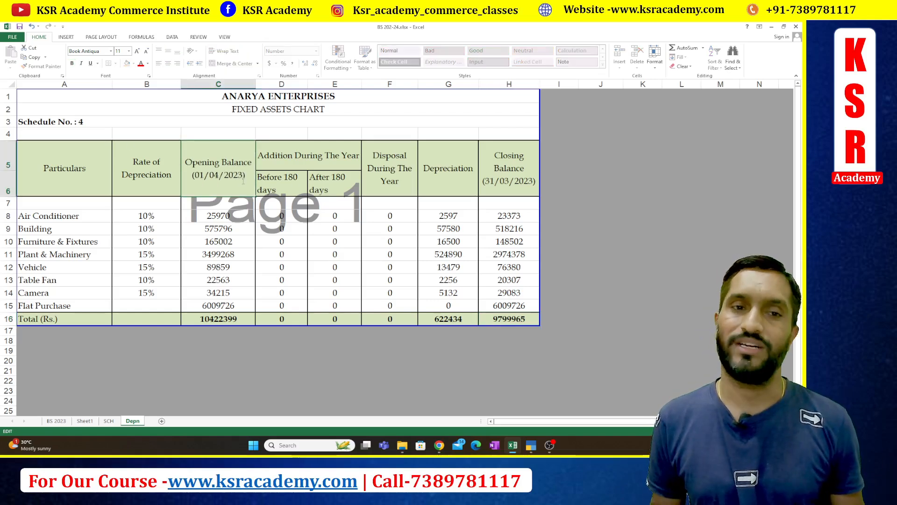
pyautogui.press('Tab')
pyautogui.press('Tab')
pyautogui.press('Tab')
pyautogui.press('Tab')
pyautogui.press('F2')
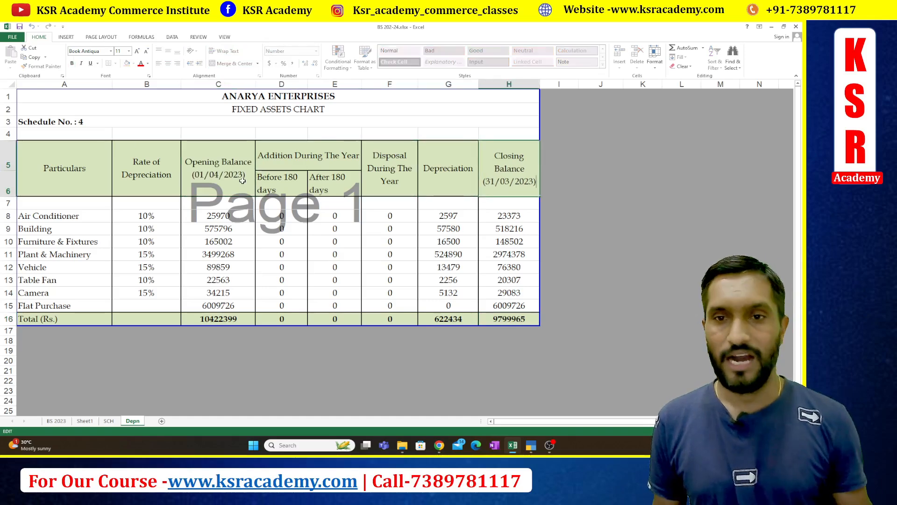
pyautogui.press('BackSpace')
pyautogui.write('4')
pyautogui.press('Return')
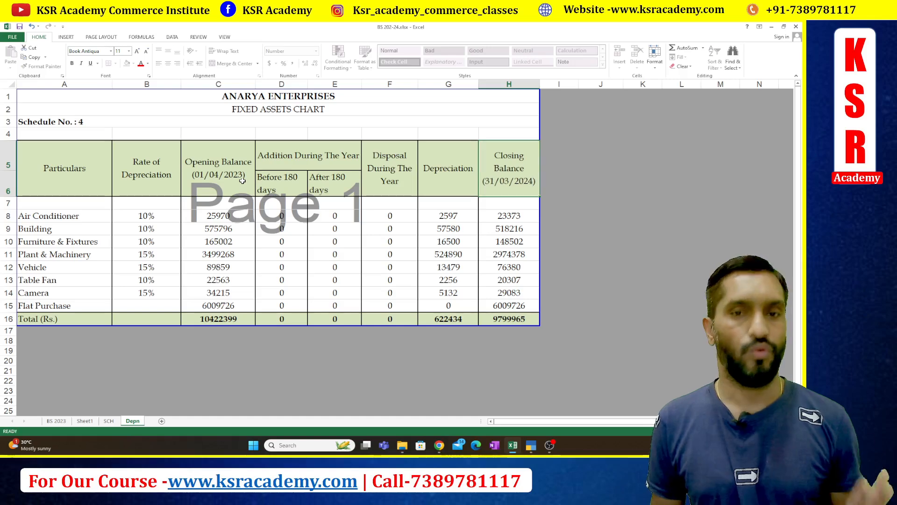
# Step: Set the opening balances of Air Conditioner to 23373, Building to 518216 and Furniture & Fixtures to 148502
pyautogui.press('Down')
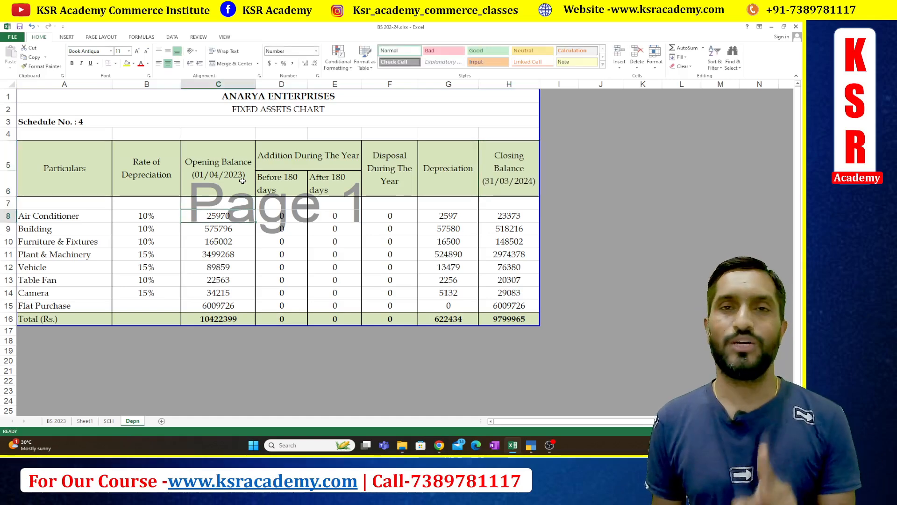
pyautogui.hotkey('alt', 'Tab')
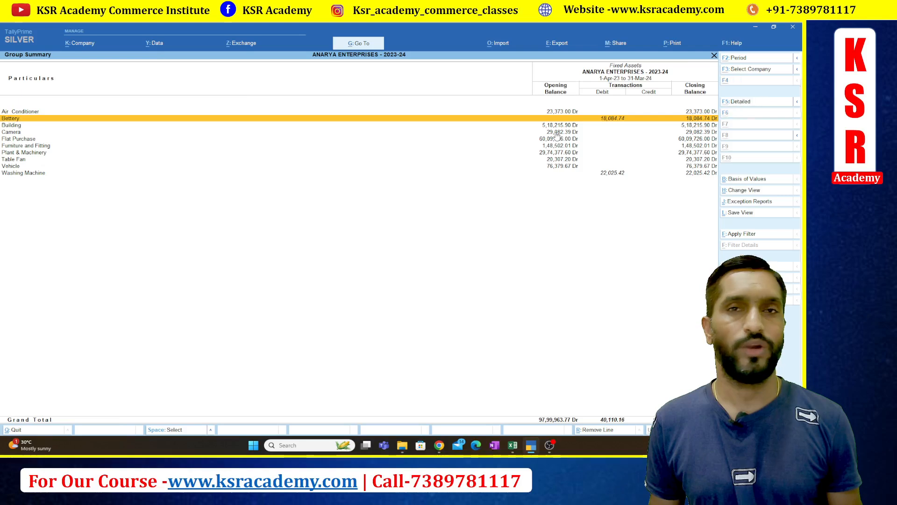
pyautogui.hotkey('alt', 'Tab')
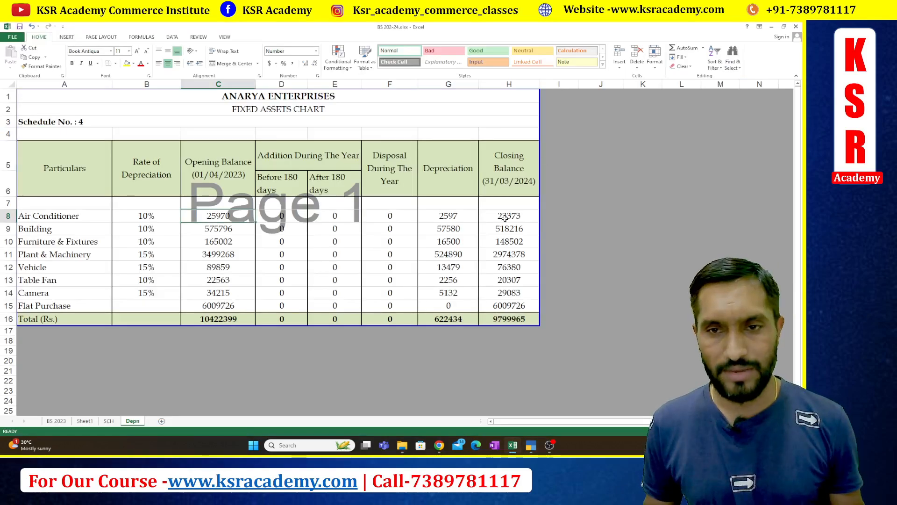
pyautogui.write('2')
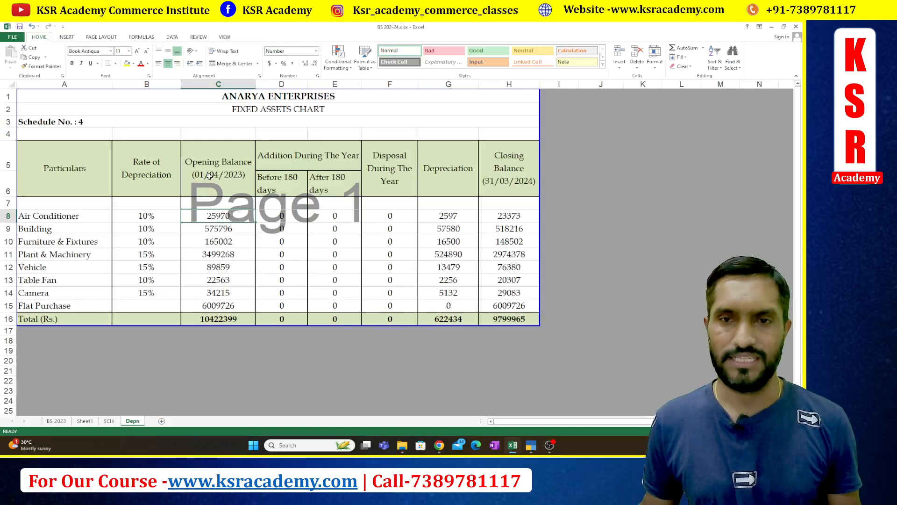
pyautogui.write('3373')
pyautogui.press('Return')
pyautogui.write('518')
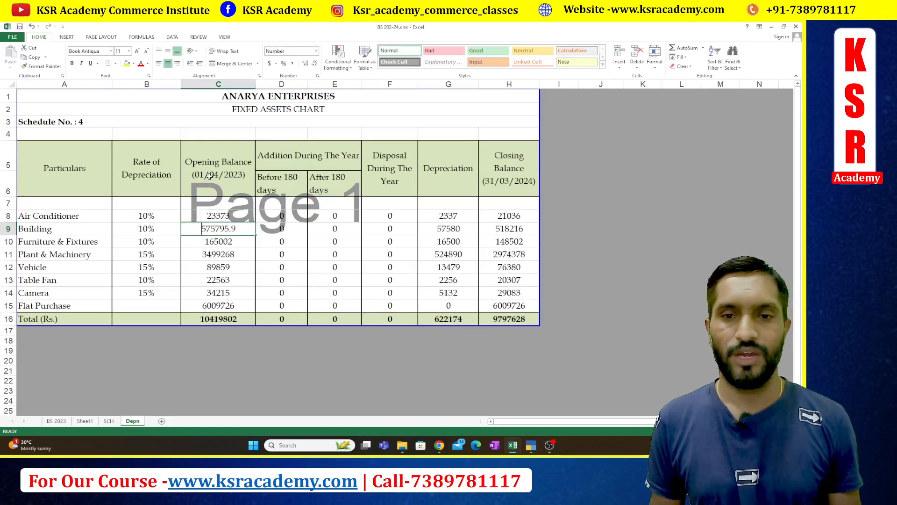
pyautogui.write('216')
pyautogui.press('Return')
pyautogui.write('1')
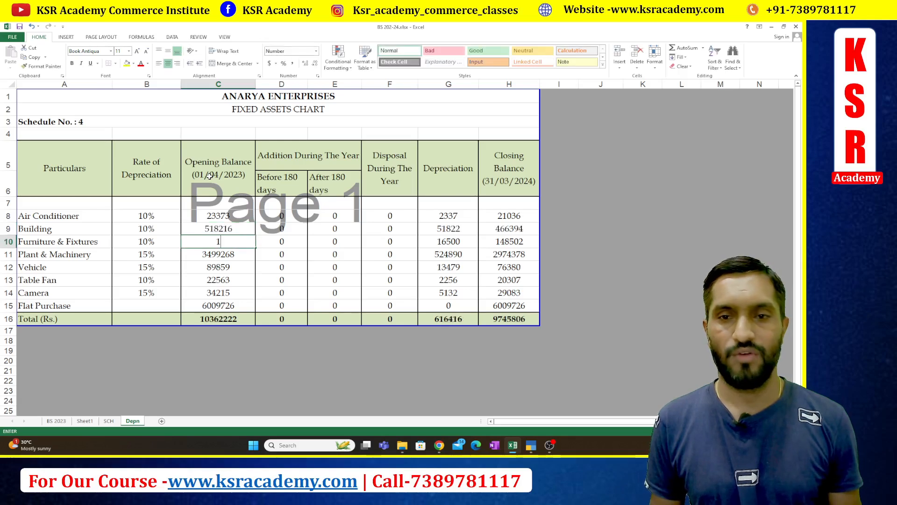
pyautogui.write('48502')
pyautogui.press('Return')
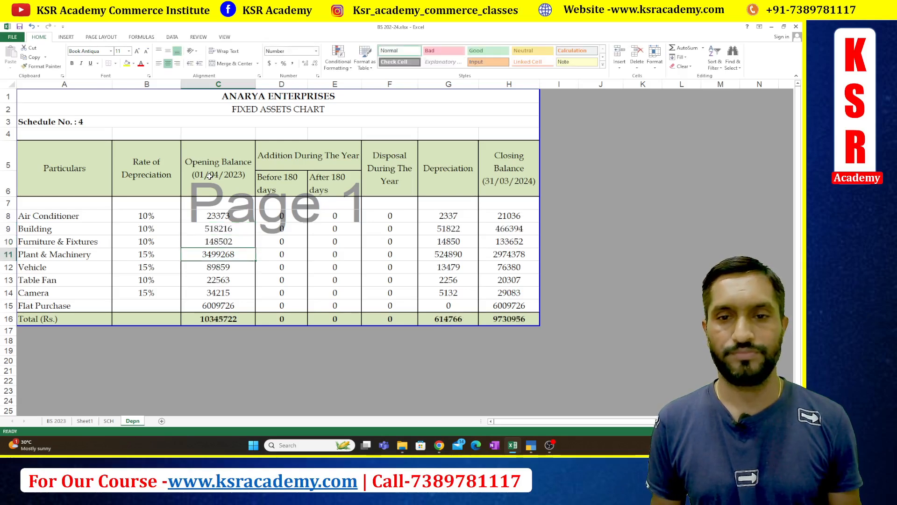
# Step: Set the opening balances of Plant & Machinery to 2974378, Vehicle to 76380, Table Fan to 20307 and Camera to 29083
pyautogui.write('2974378')
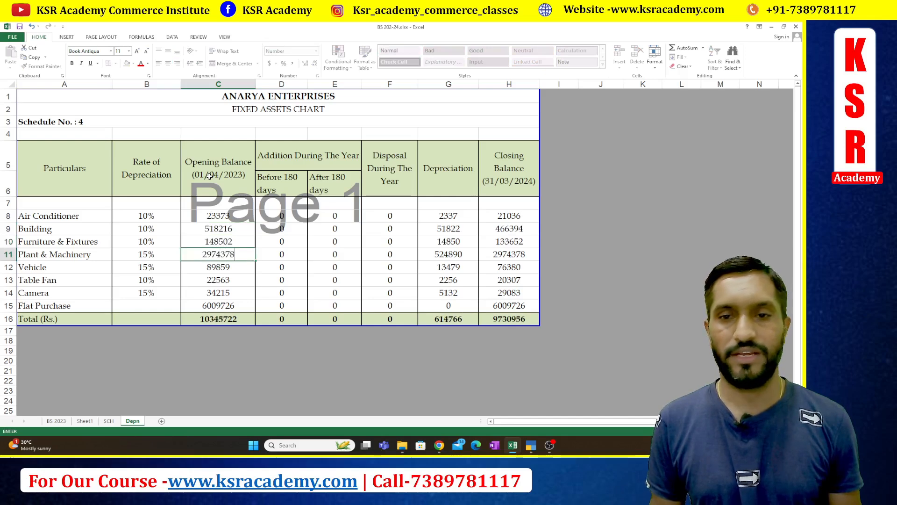
pyautogui.press('Return')
pyautogui.write('76380')
pyautogui.press('Return')
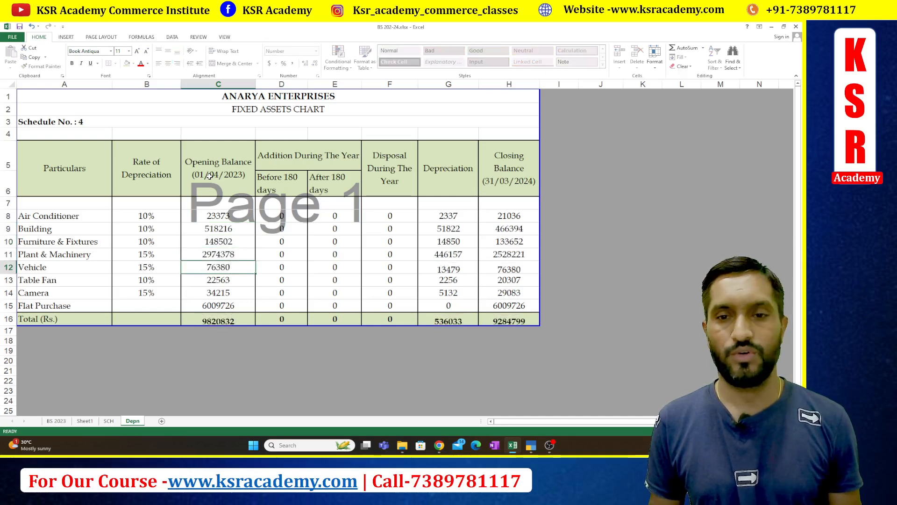
pyautogui.write('20307')
pyautogui.press('Return')
pyautogui.write('29')
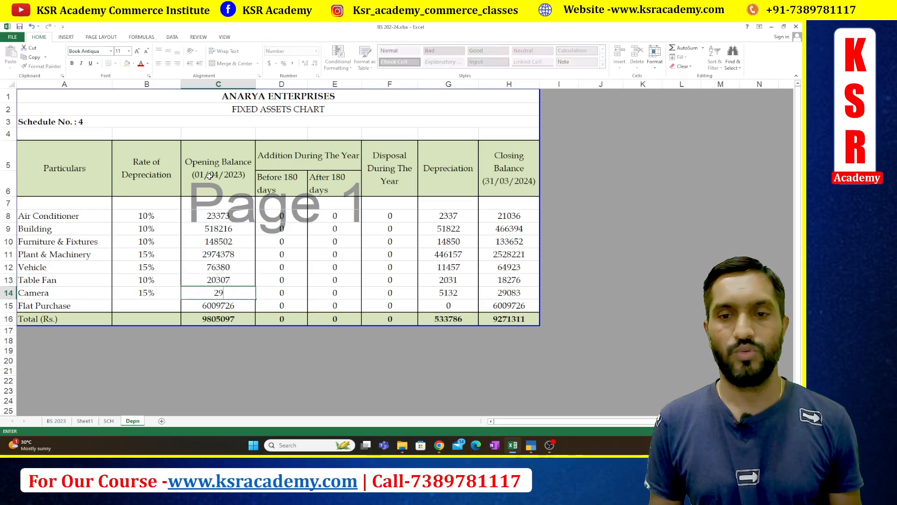
pyautogui.write('083')
pyautogui.press('Return')
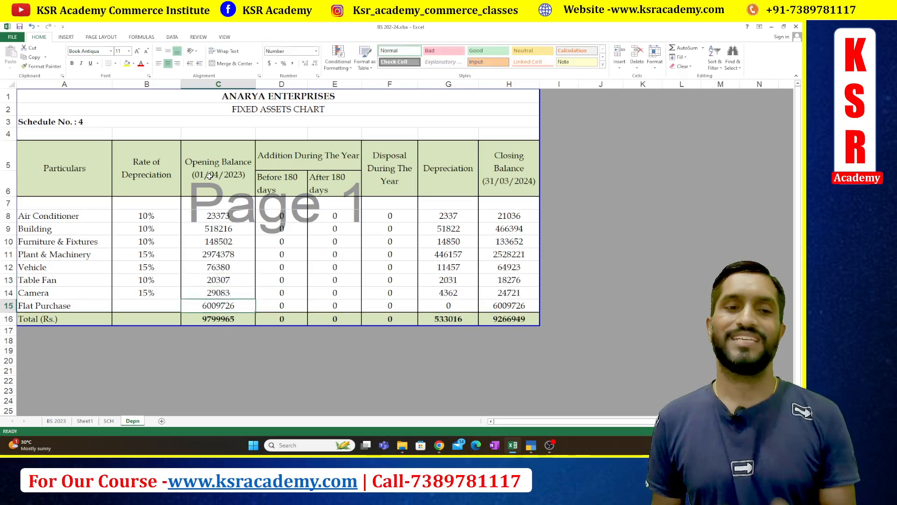
# Step: Compare the chart's opening balance total with the Fixed Assets opening grand total in TallyPrime, and return to Excel
pyautogui.click(217, 318)
pyautogui.hotkey('alt', 'Tab')
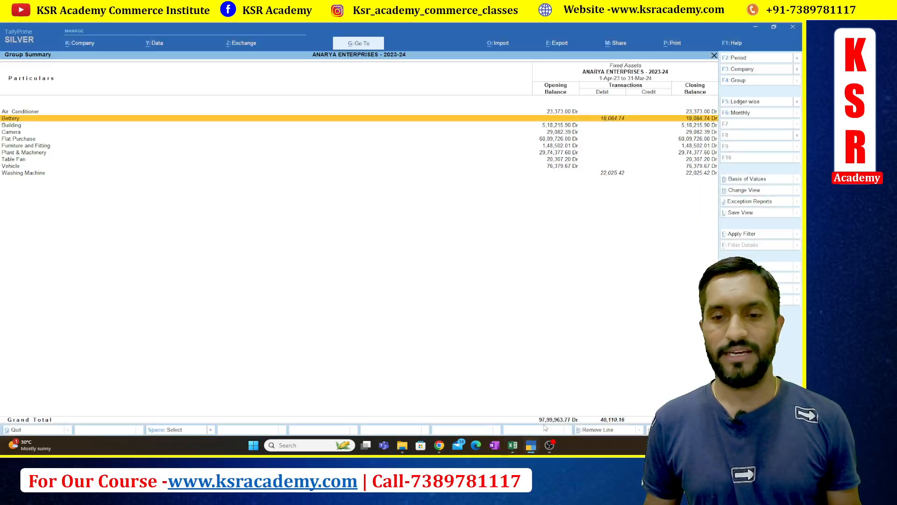
pyautogui.hotkey('alt', 'Tab')
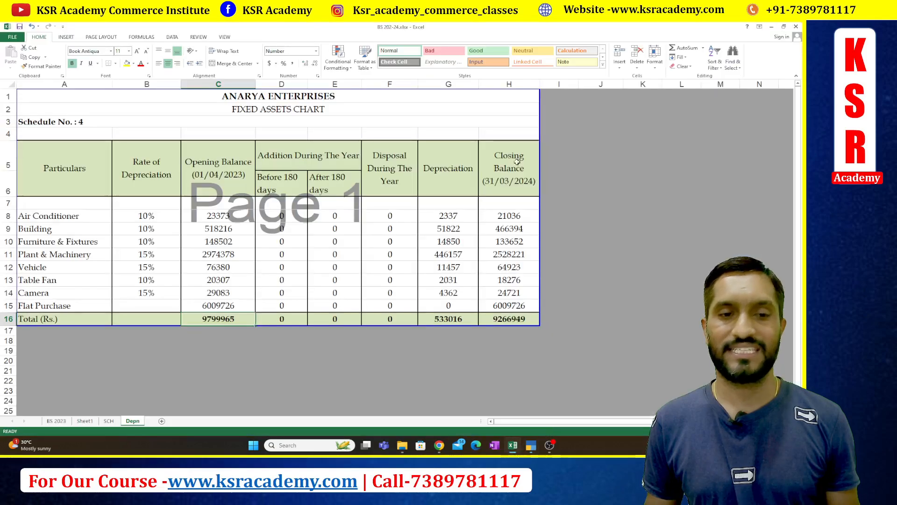